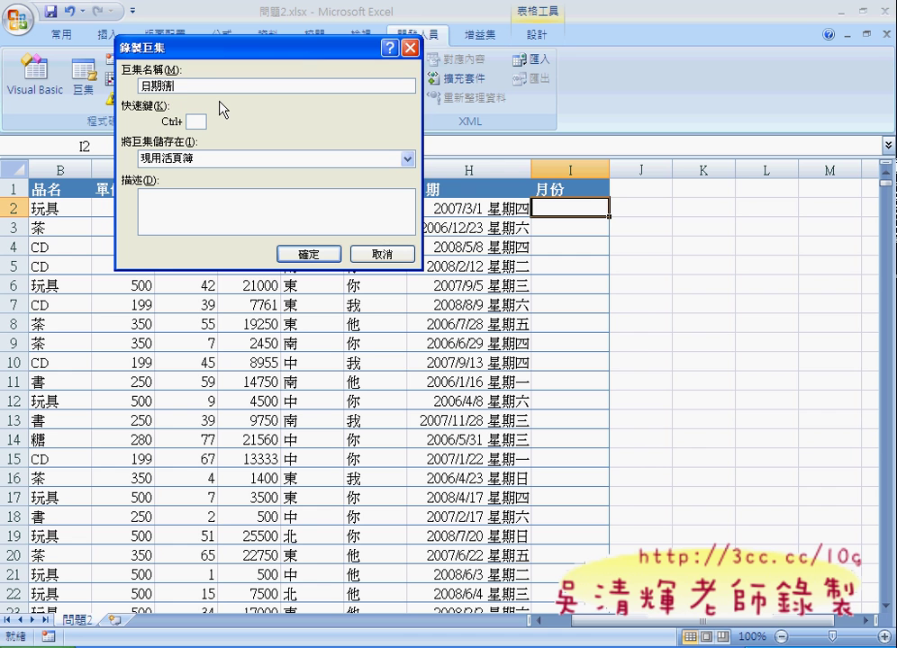
Step: Name the new macro 日期拆解, store it in the current workbook, and start recording
text(t拆)
text(解)
click(313, 255)
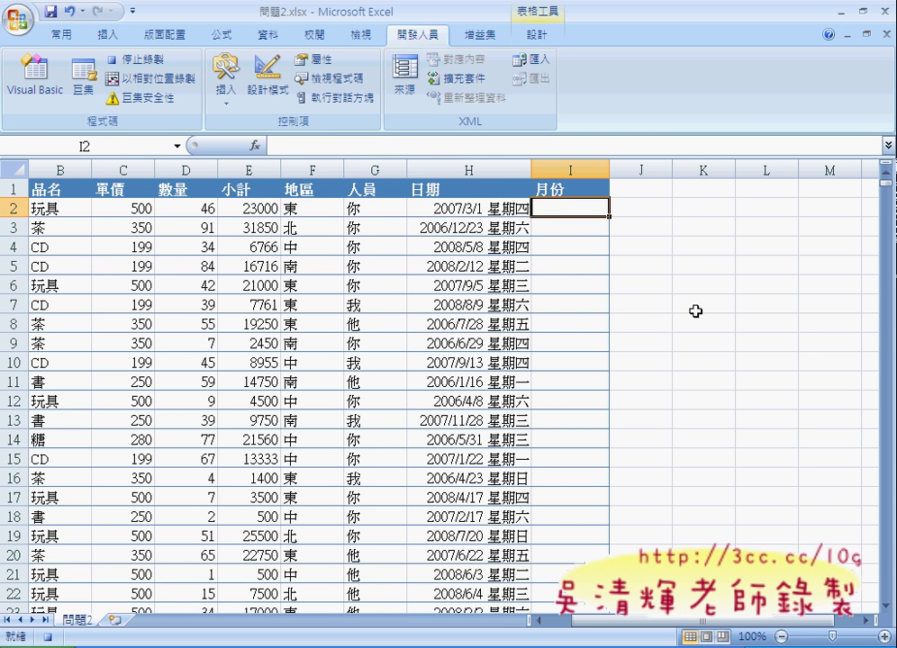
Step: Select the date range H2:H121 in column H
click(481, 210)
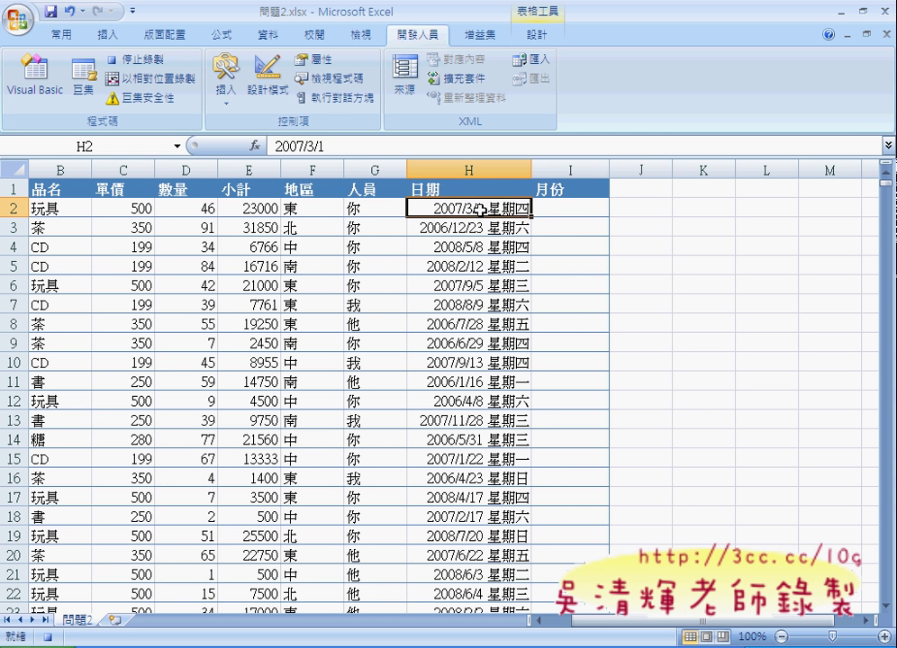
key(ctrl+shift+Down)
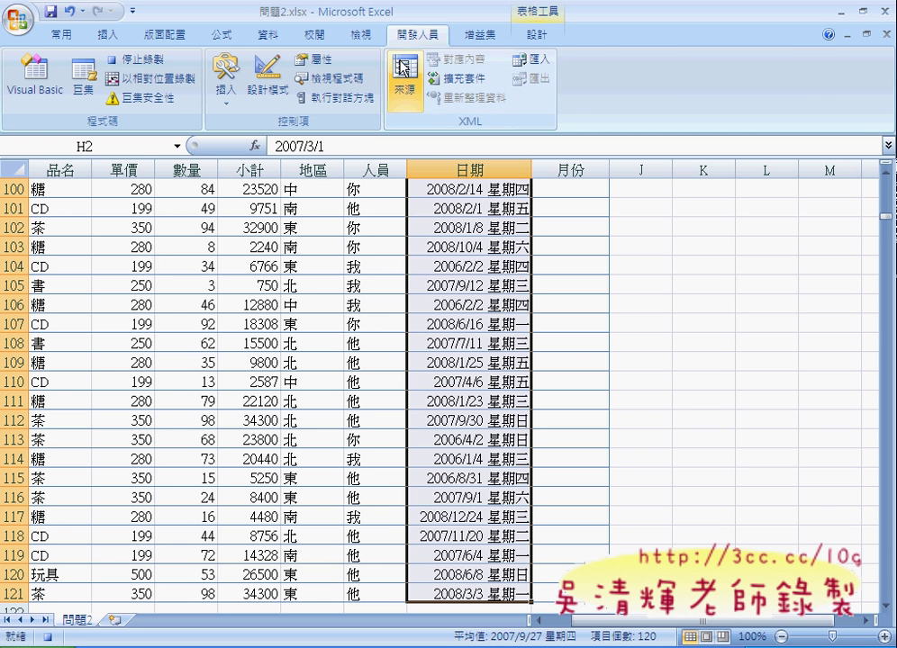
click(272, 36)
Step: Run Text to Columns as delimited on '/', advance to step 3, and move the dialog lower
click(501, 87)
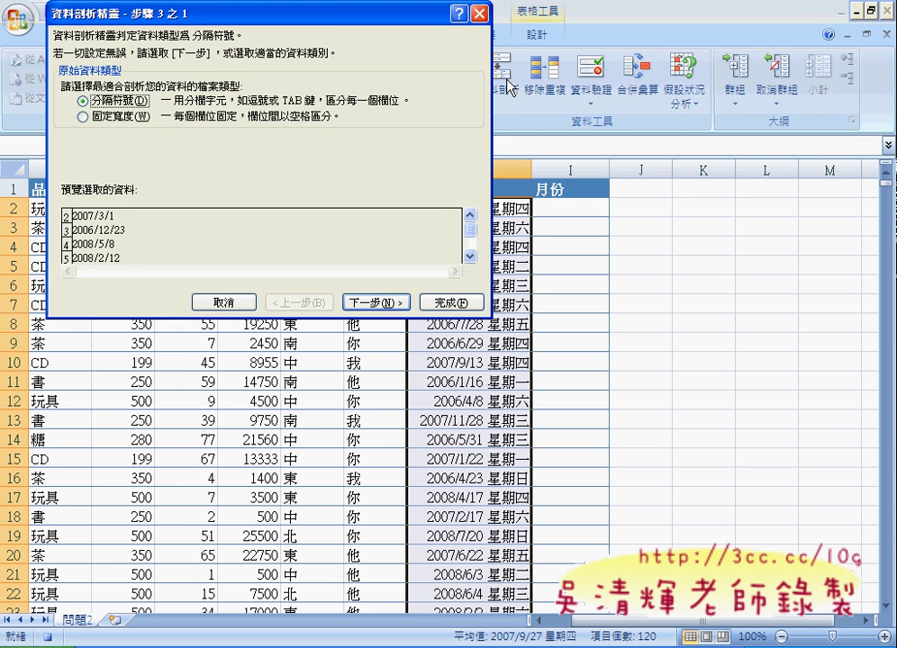
click(396, 303)
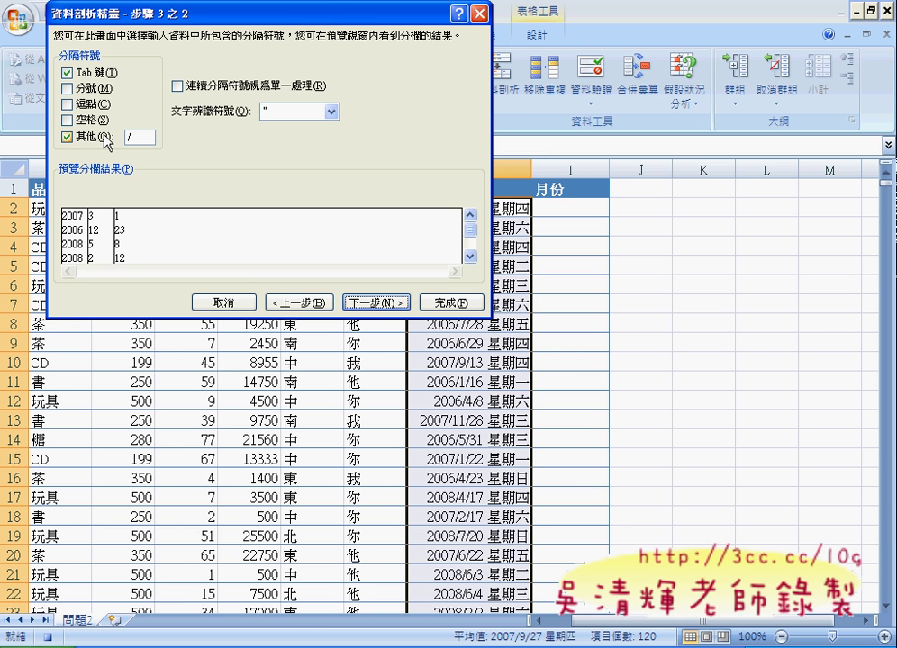
click(375, 307)
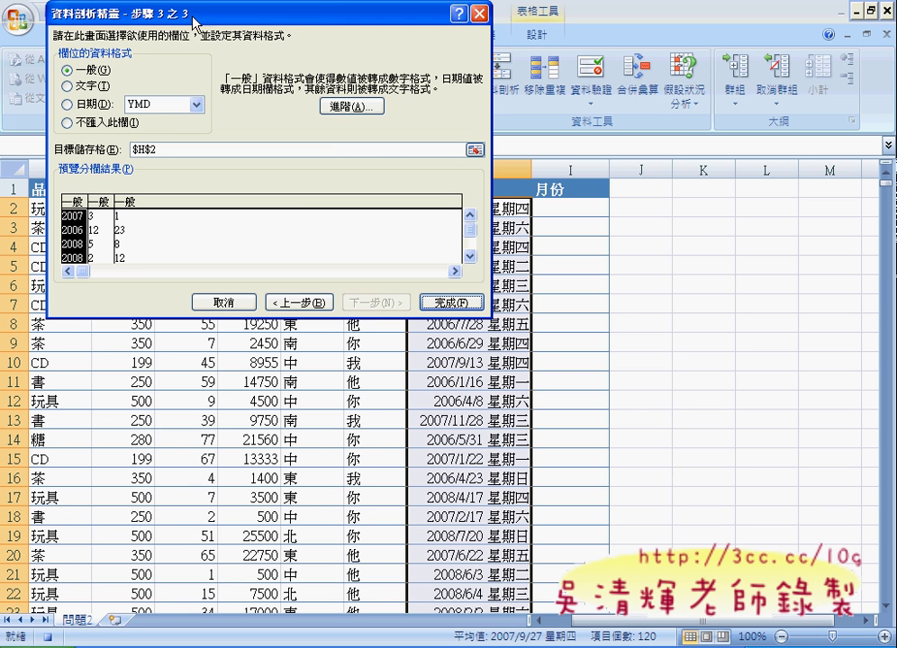
drag(192, 18, 174, 214)
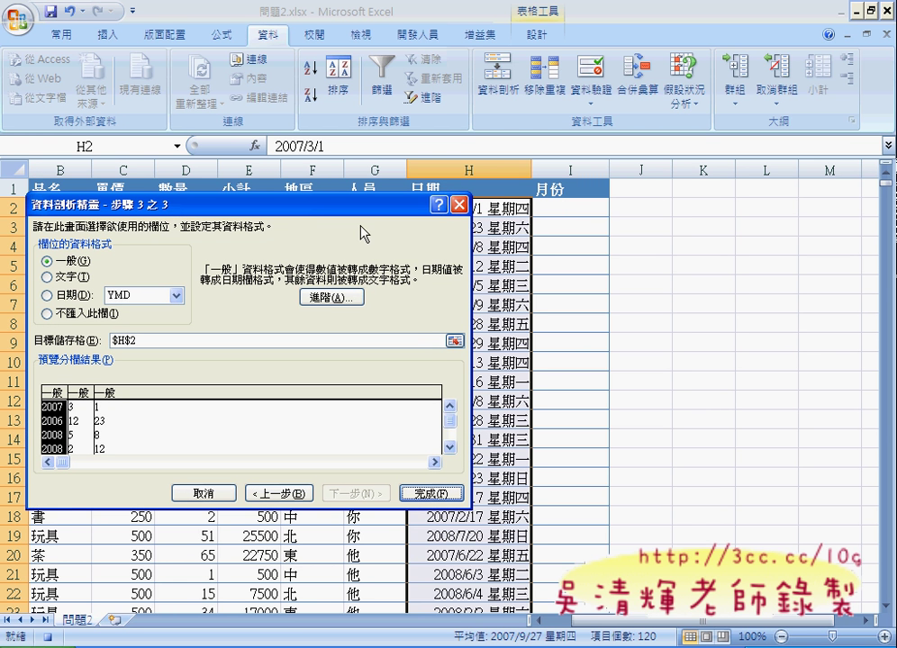
drag(253, 211, 262, 203)
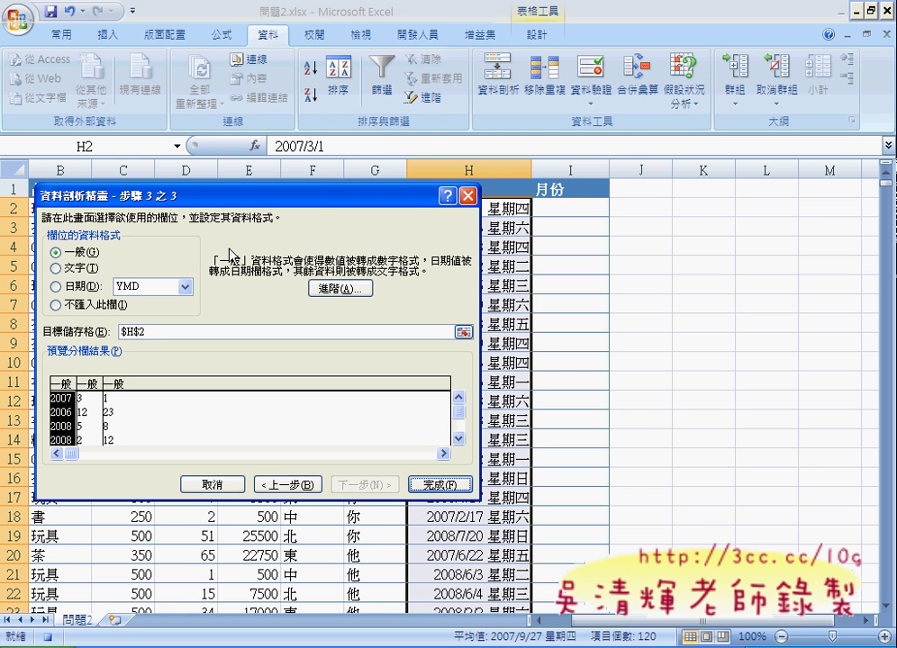
Step: Mark the year and day columns as 不匯入此欄, keeping the month column General
click(87, 407)
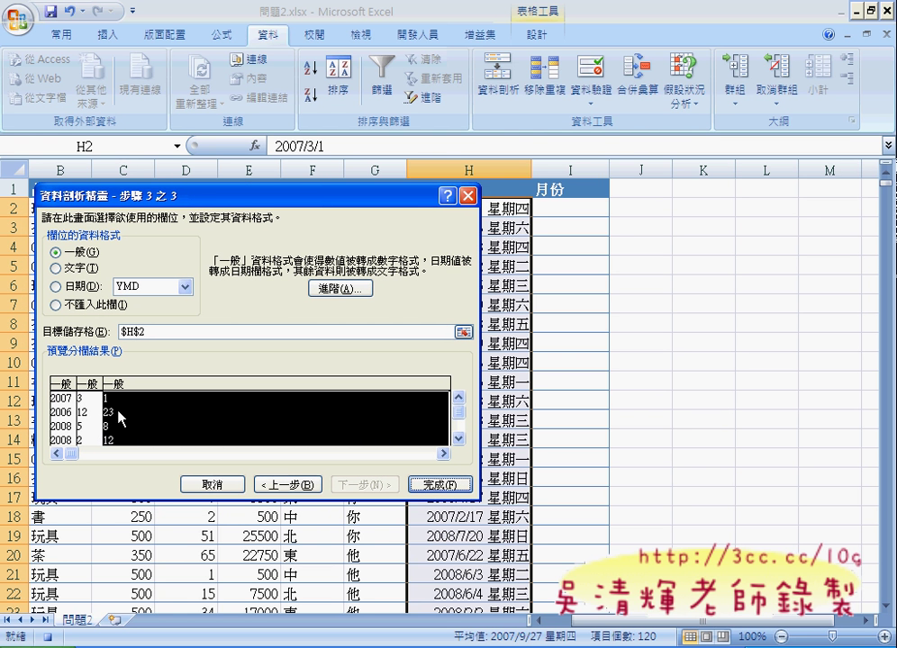
click(120, 417)
click(91, 417)
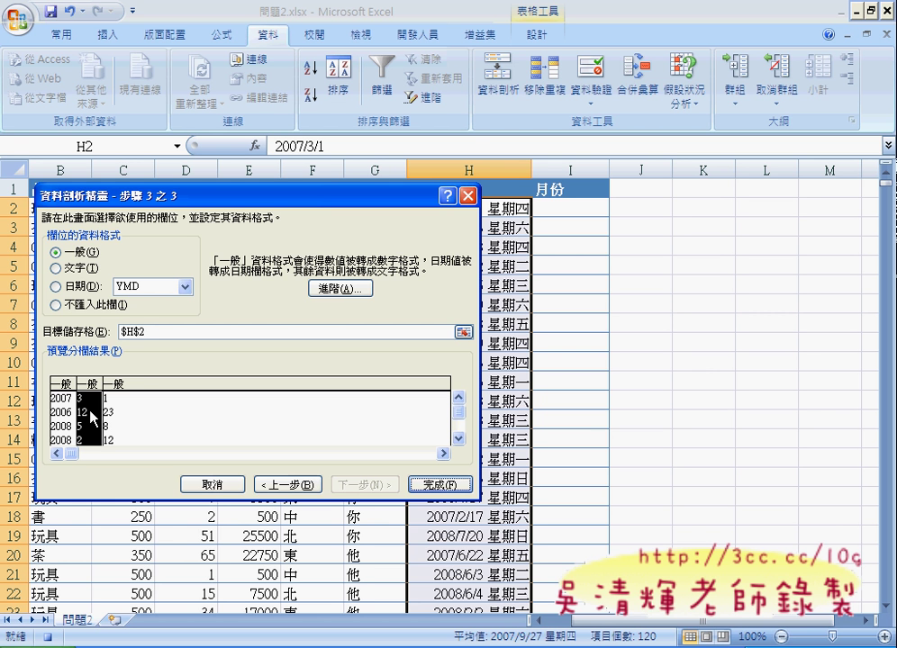
click(57, 422)
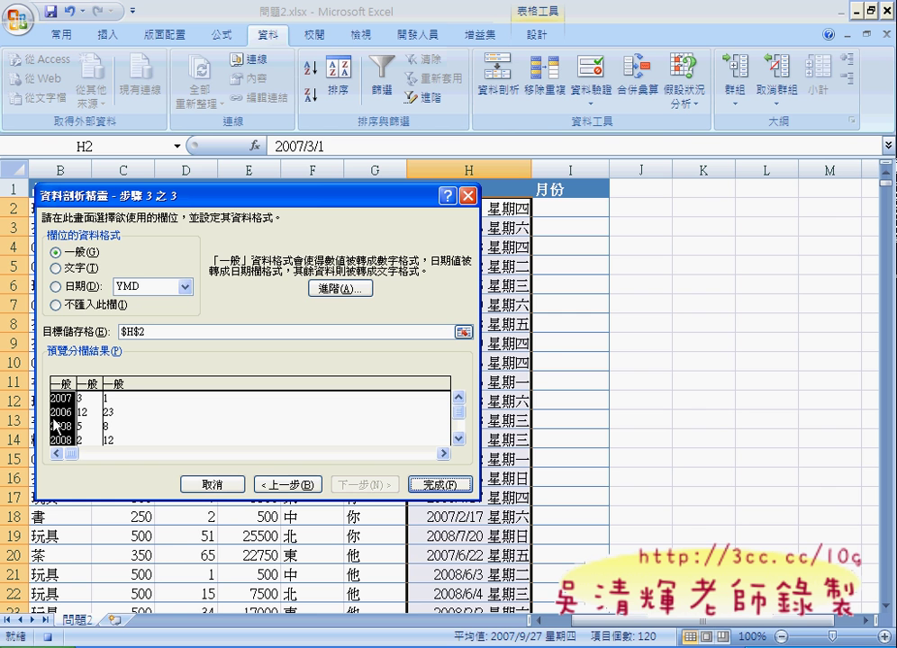
click(86, 306)
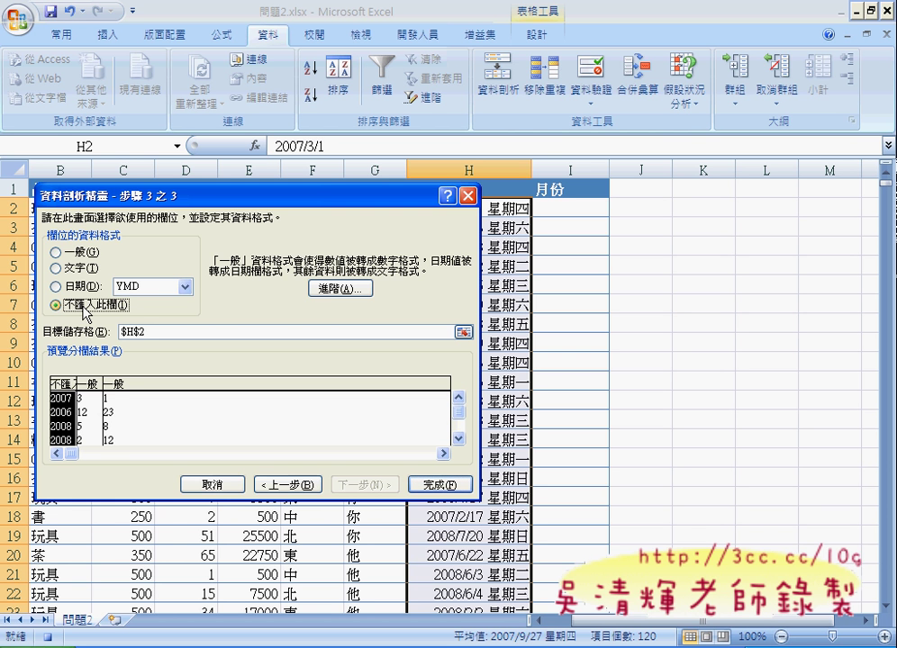
click(118, 416)
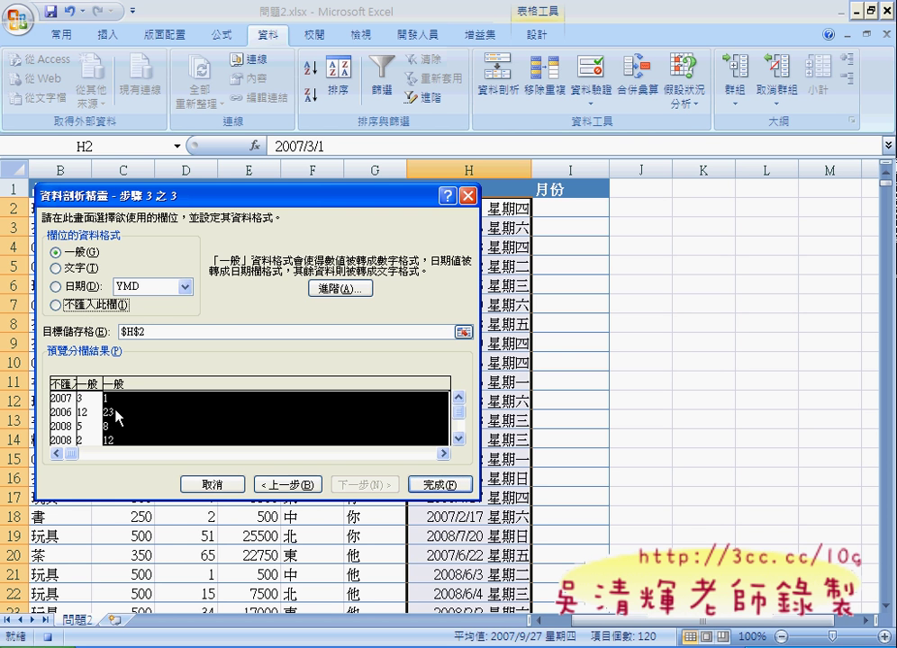
click(97, 307)
click(87, 410)
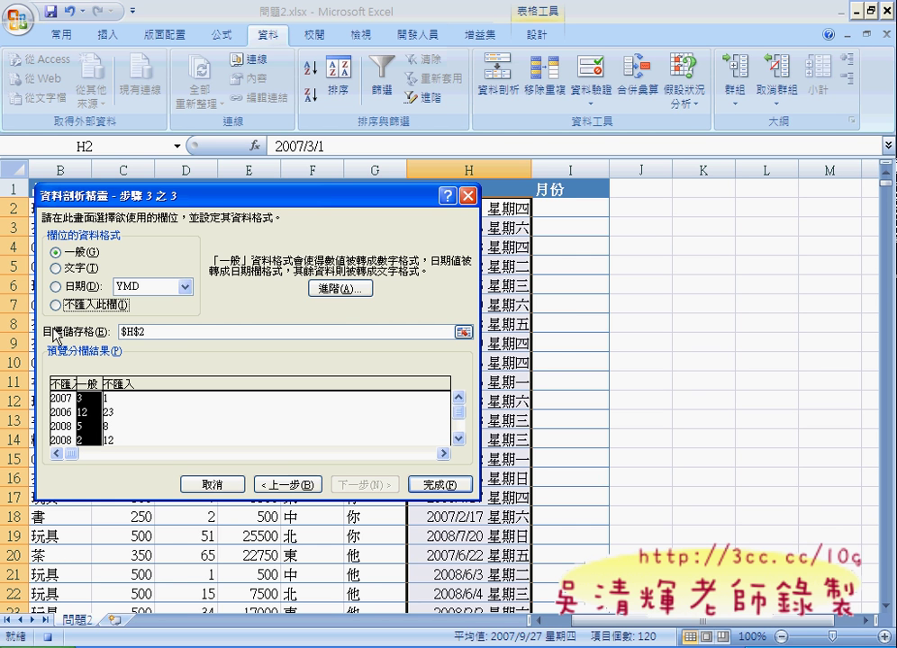
Step: Set the destination to $I$2 and finish, writing month numbers into column I
click(180, 334)
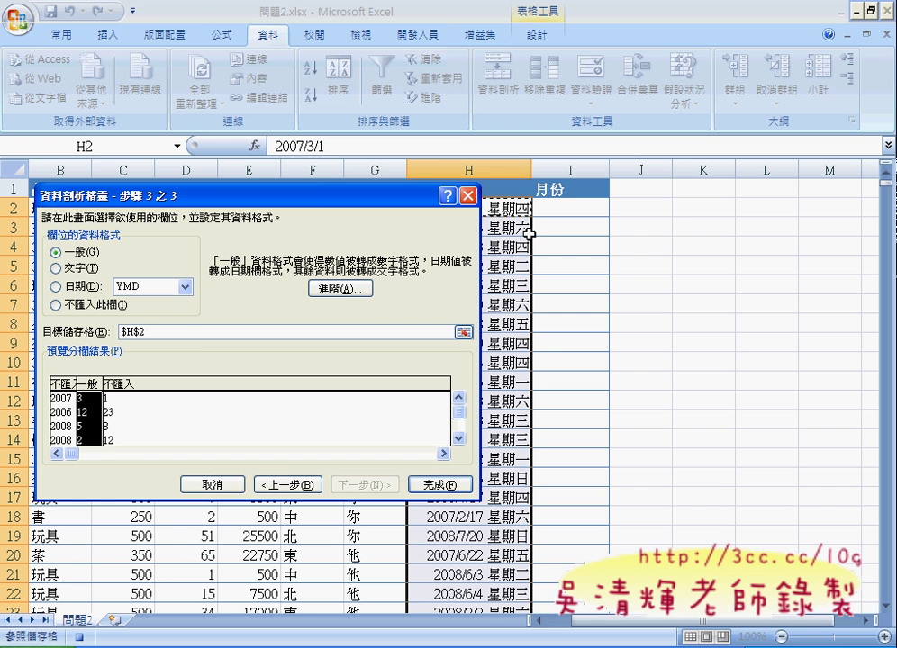
click(581, 209)
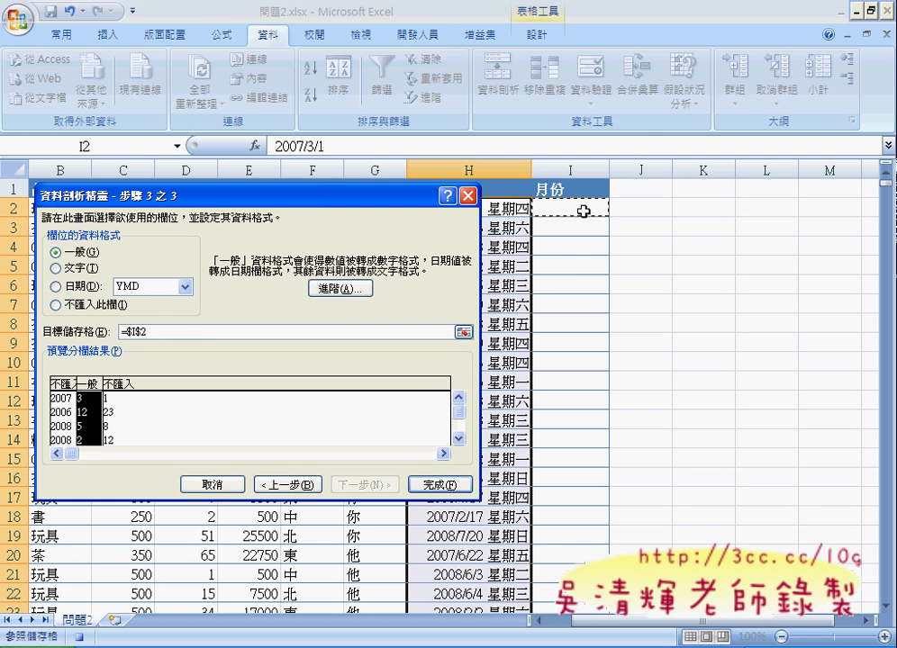
click(440, 485)
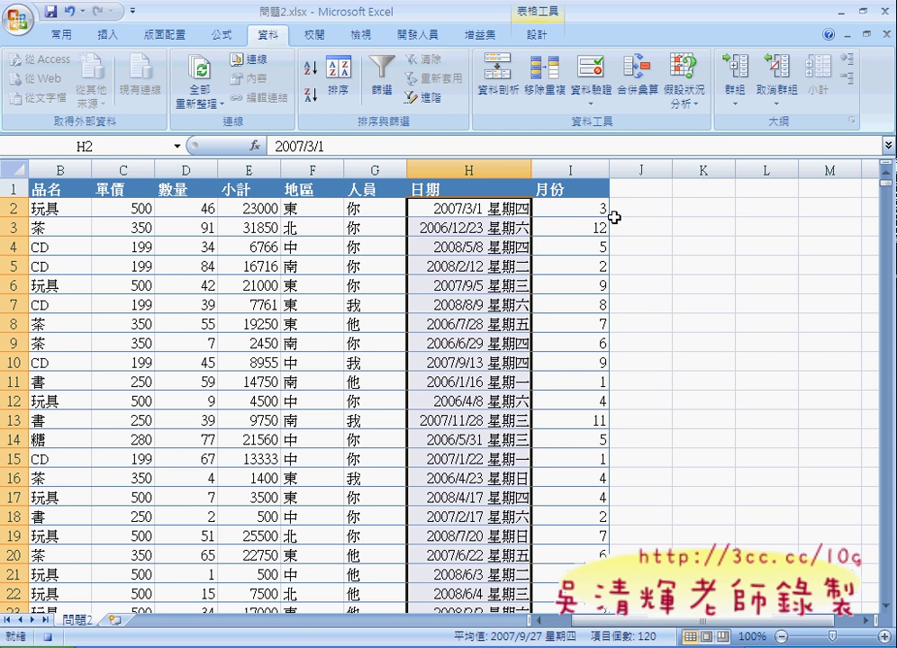
Step: Select J1, stop recording the macro, then view the VBA editor and return
click(639, 191)
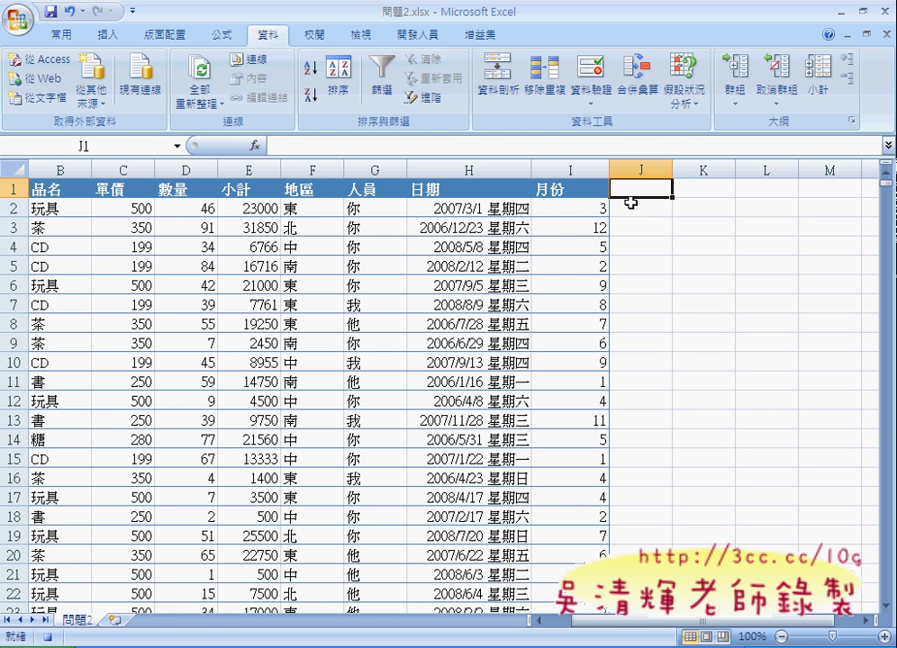
click(417, 34)
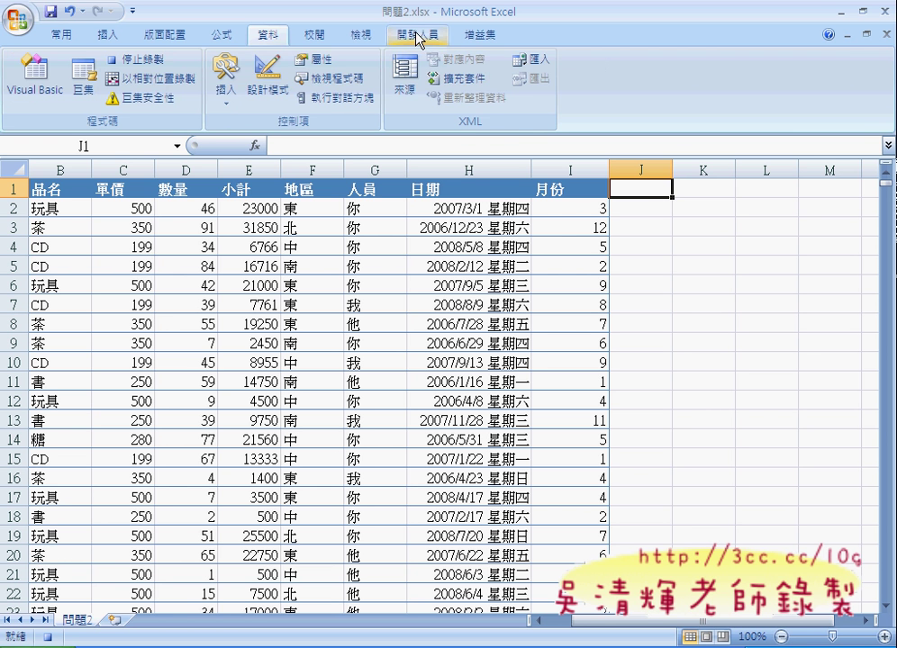
click(158, 60)
click(34, 76)
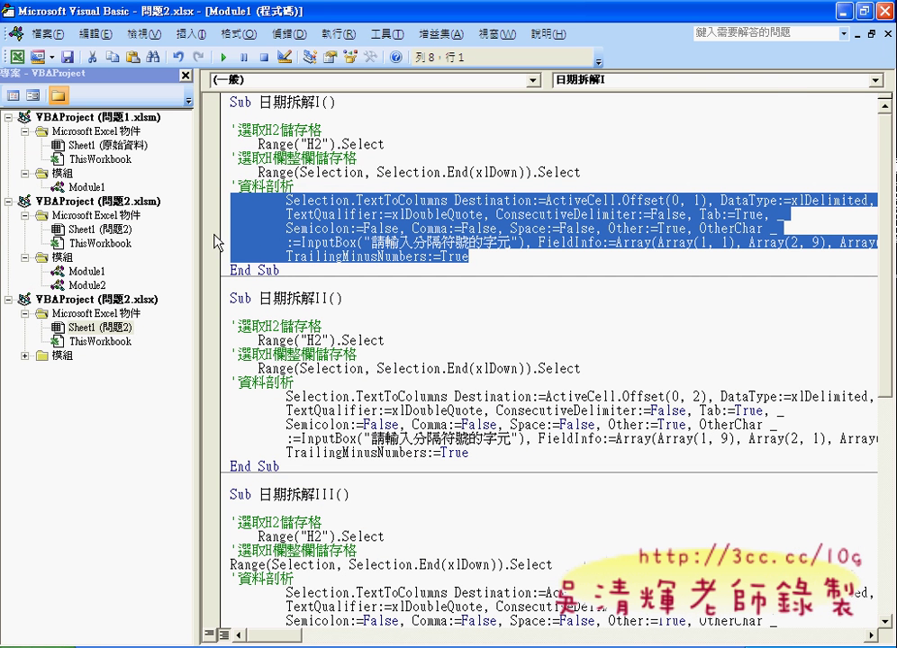
key(alt+F11)
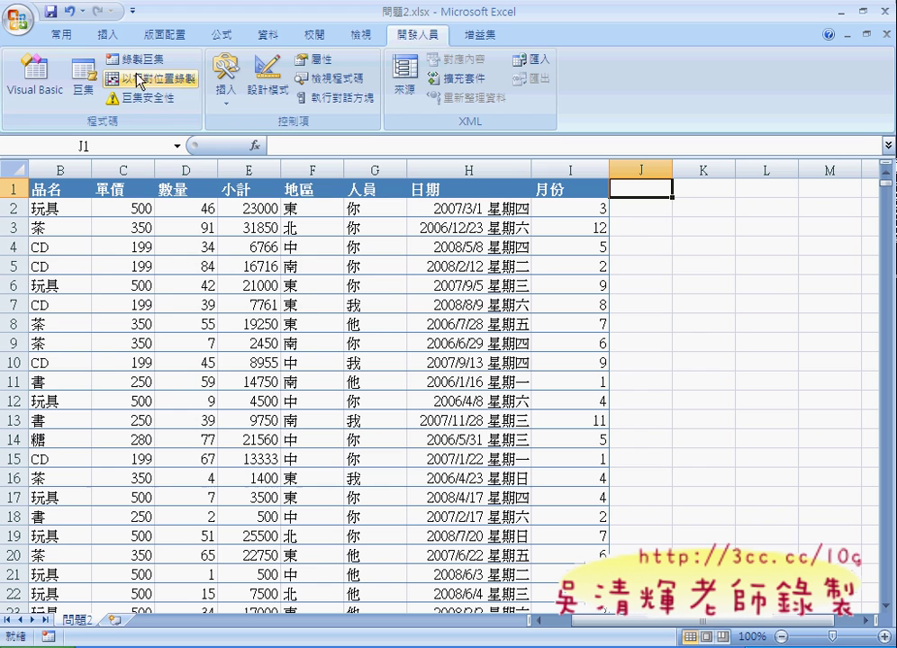
Step: Open the 日期拆解 macro's code for editing from the Alt+F8 macro list
key(alt+F8)
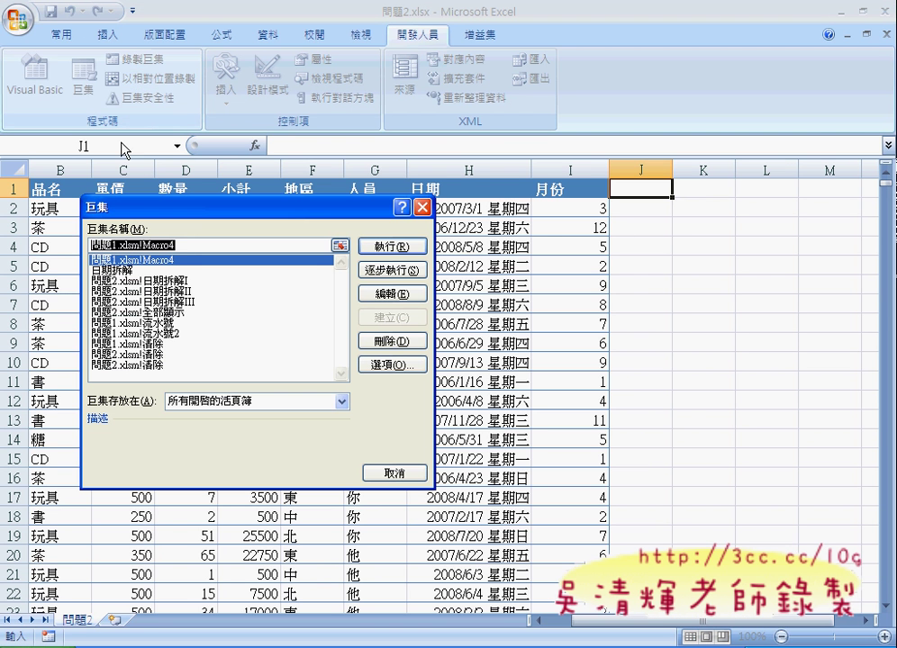
click(197, 271)
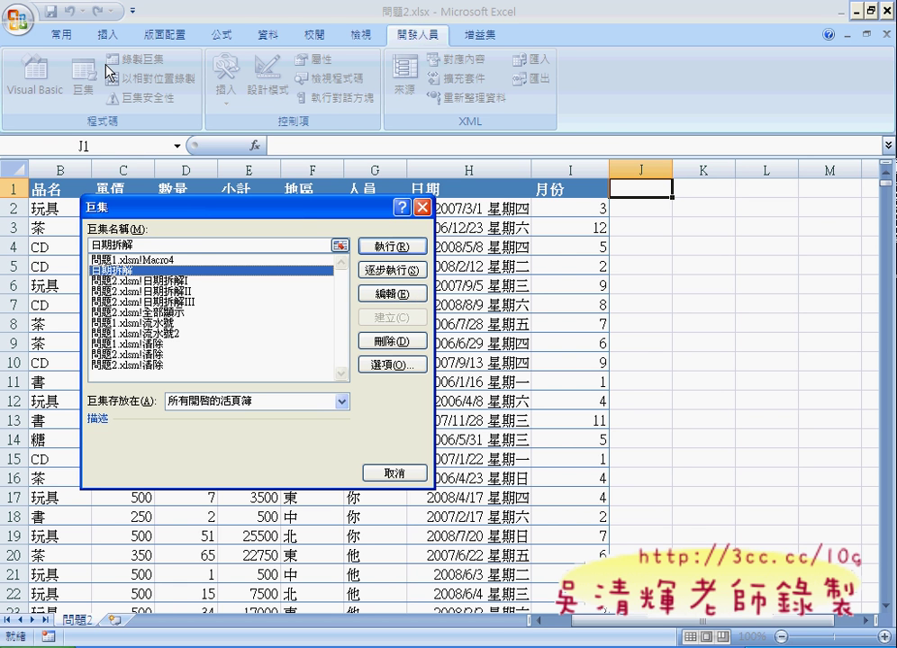
click(397, 295)
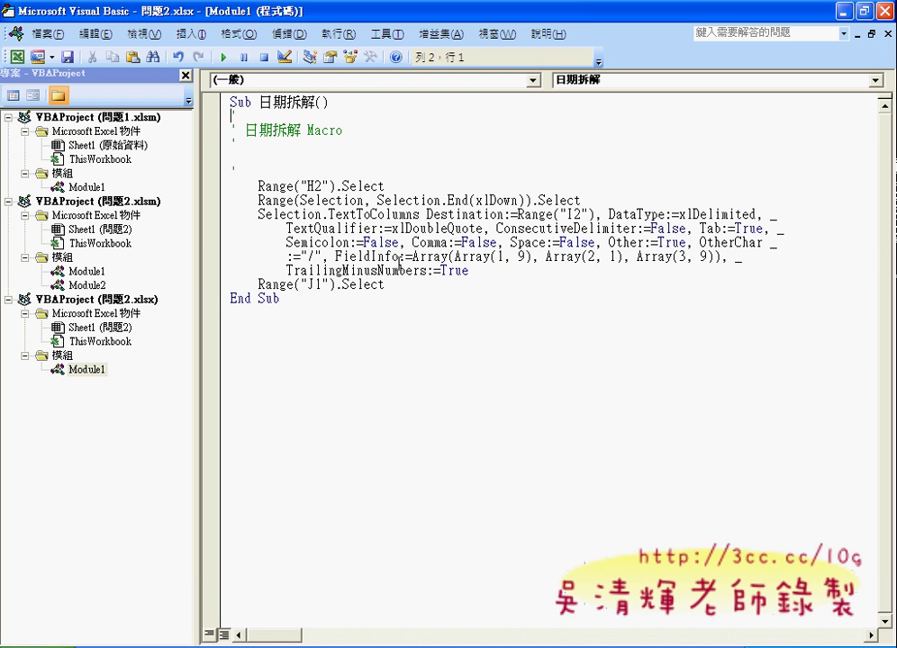
drag(258, 186, 386, 186)
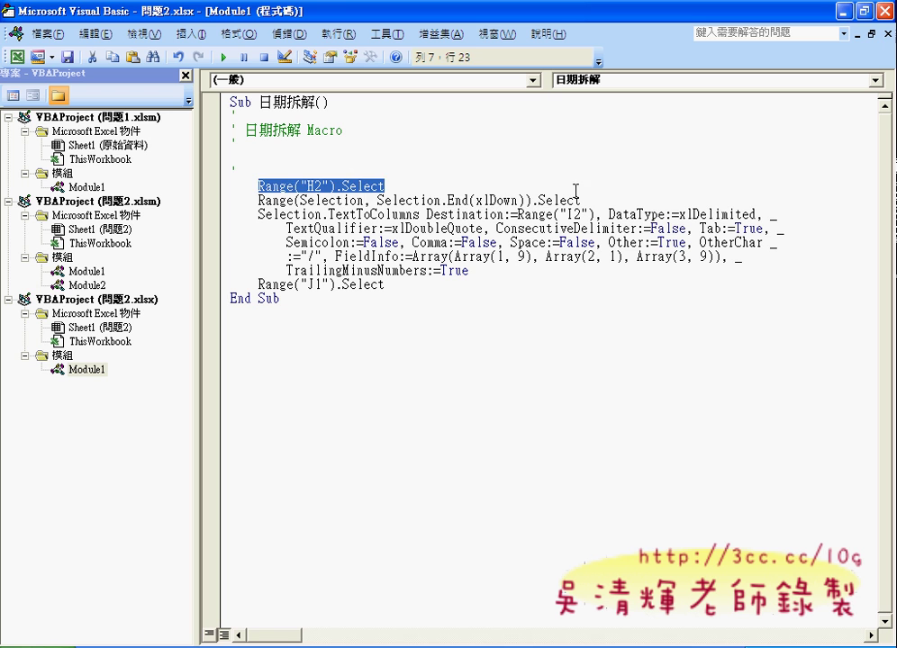
drag(580, 200, 258, 200)
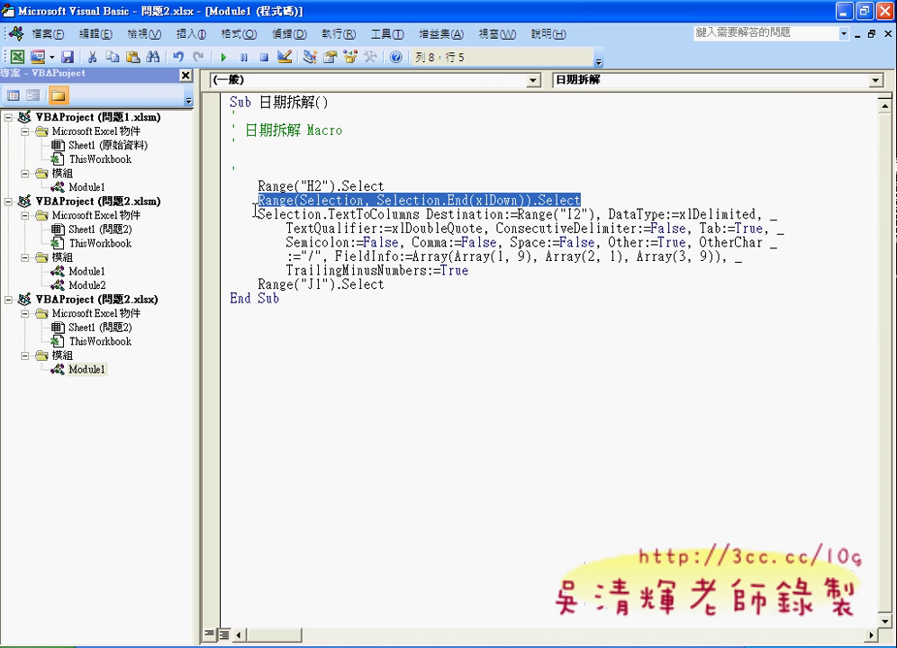
drag(258, 215, 474, 272)
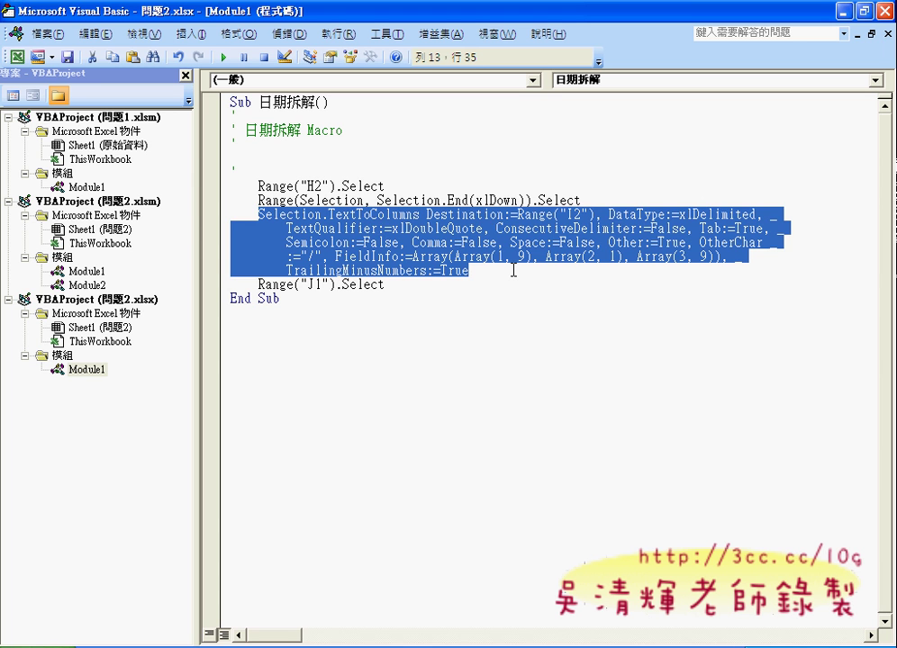
click(585, 256)
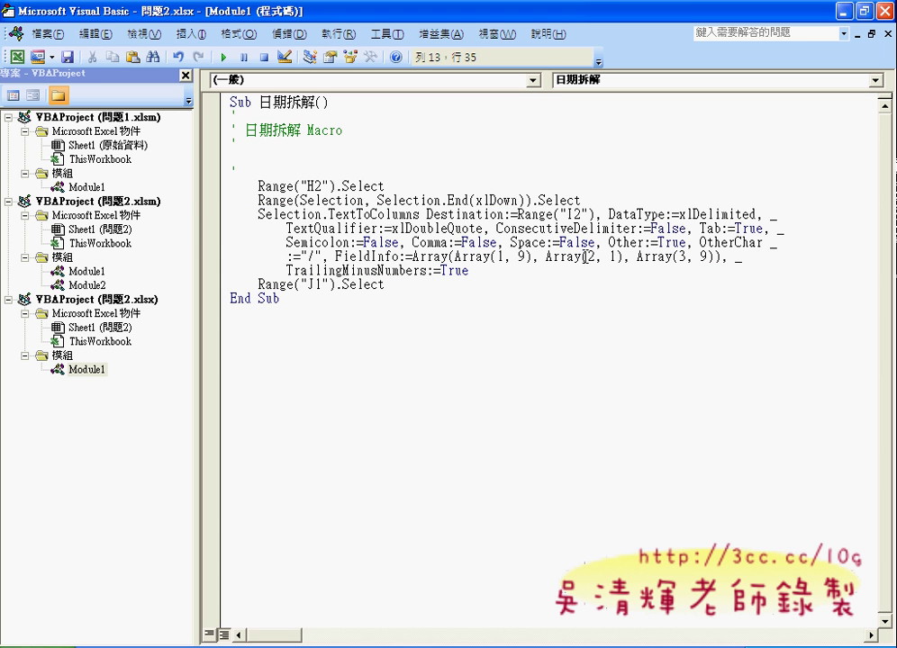
click(567, 214)
drag(568, 215, 583, 215)
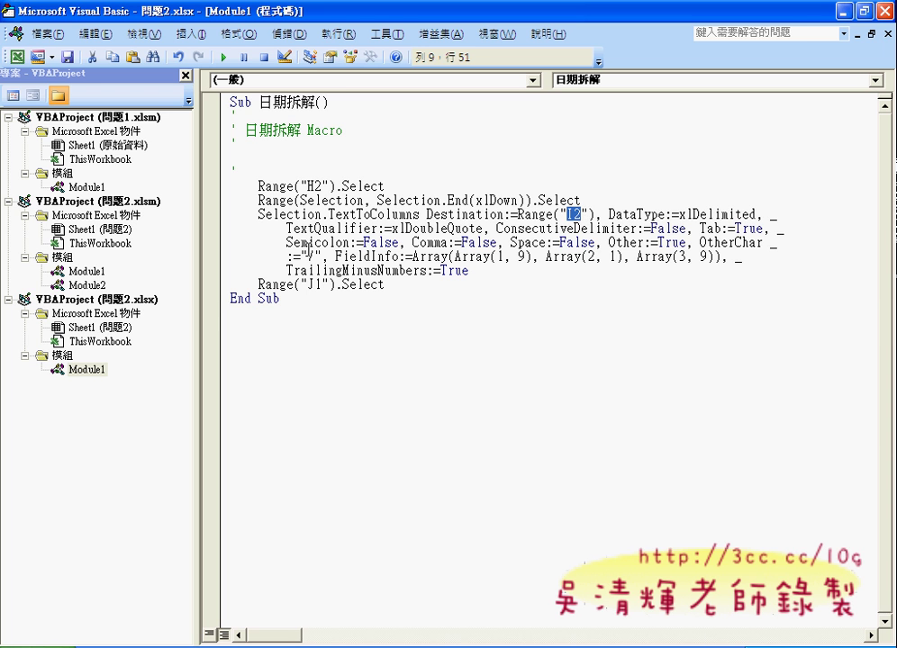
drag(307, 257, 314, 257)
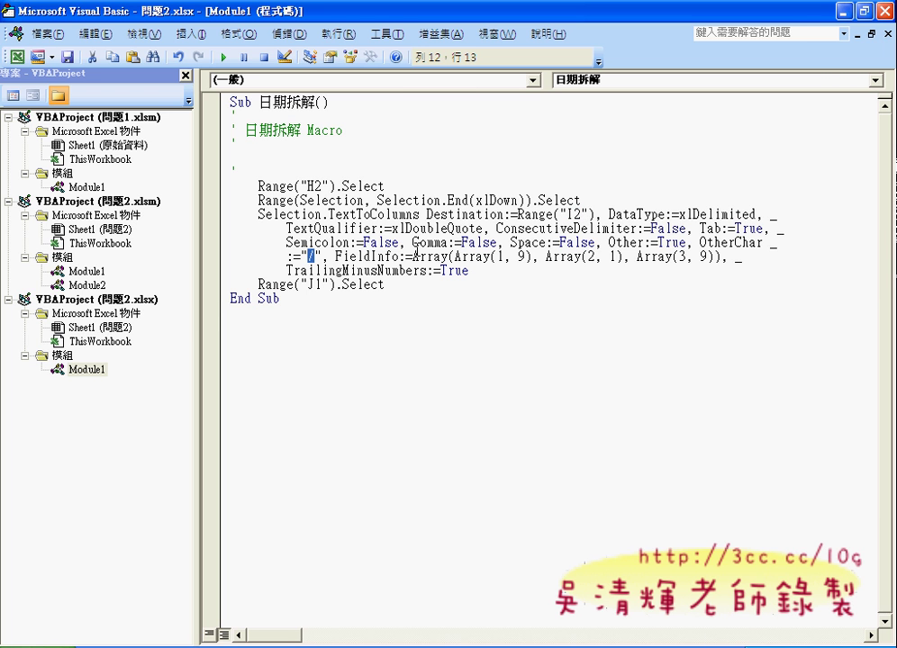
drag(413, 256, 727, 259)
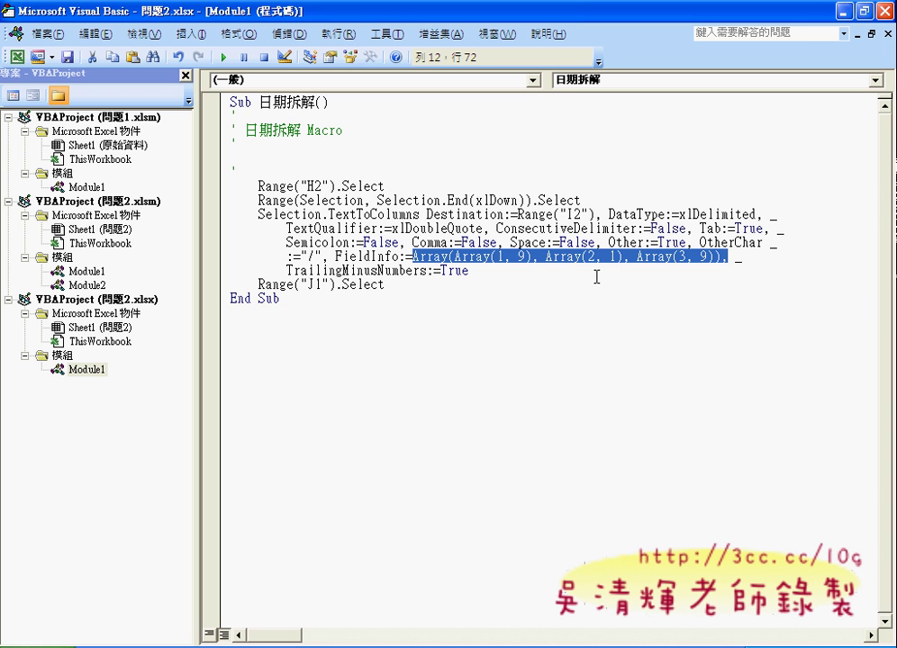
key(ctrl+space)
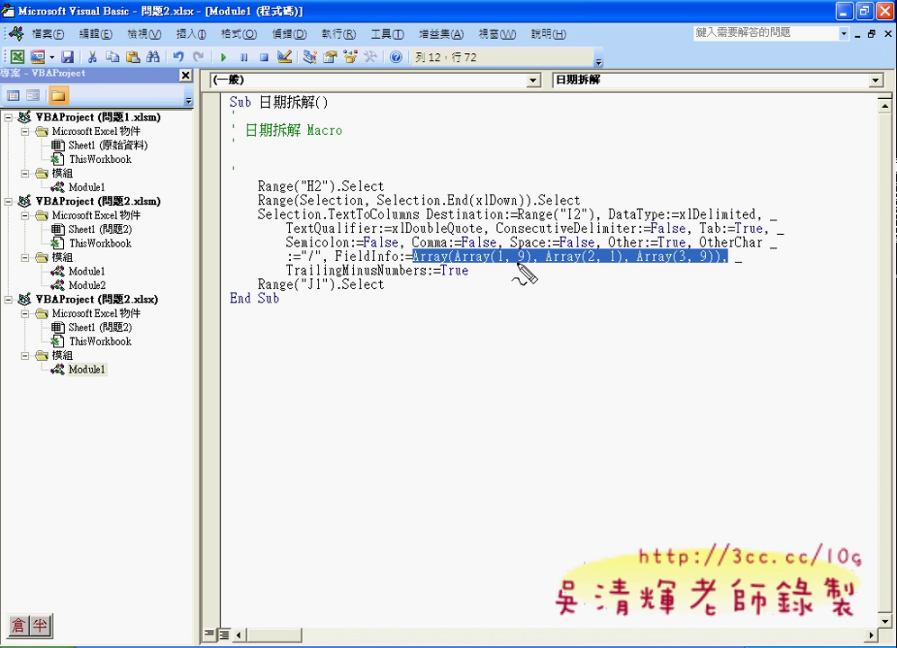
drag(518, 263, 527, 260)
drag(606, 264, 615, 261)
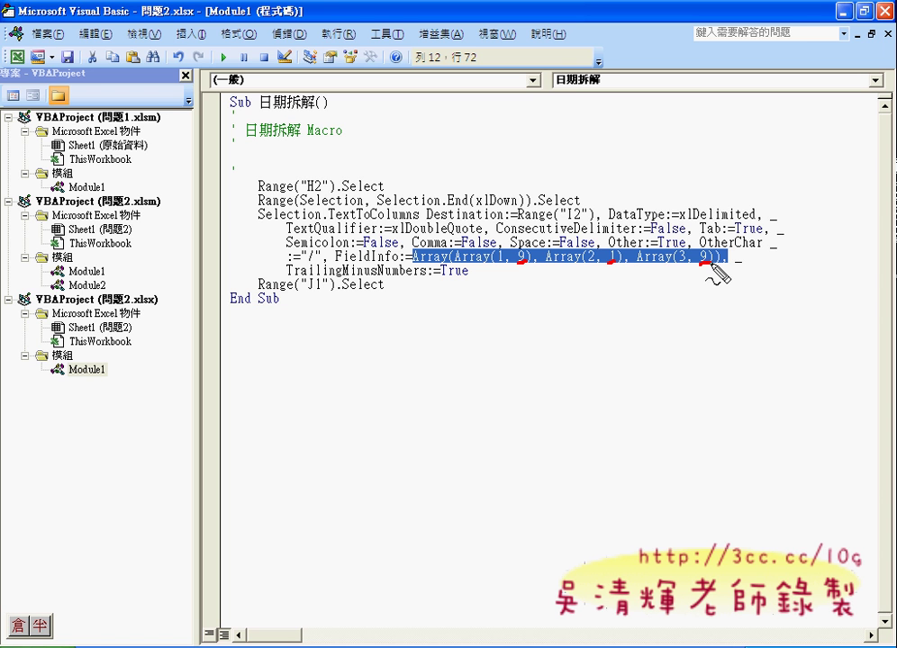
drag(699, 265, 712, 262)
drag(576, 198, 585, 218)
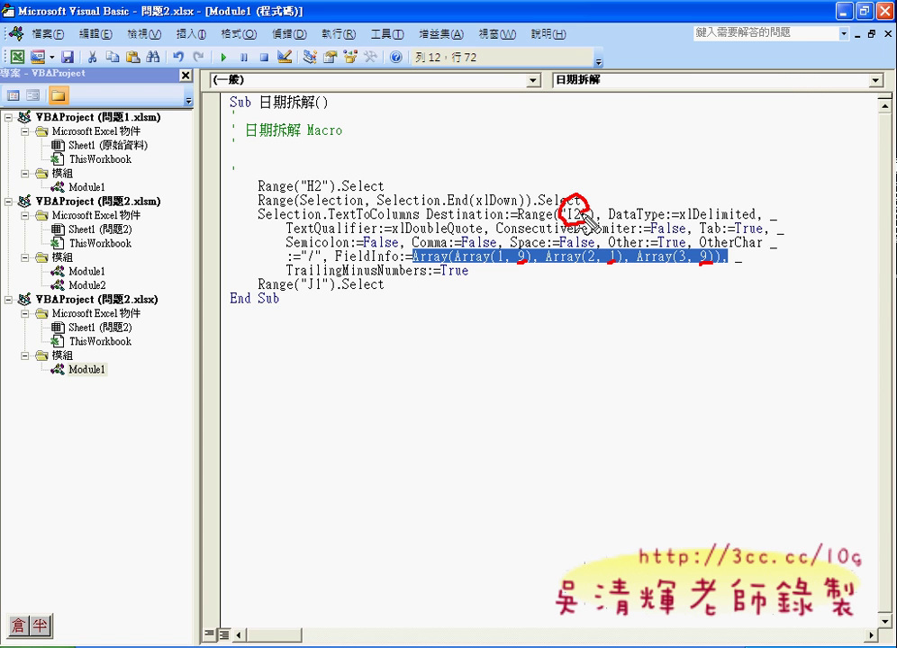
drag(259, 291, 378, 291)
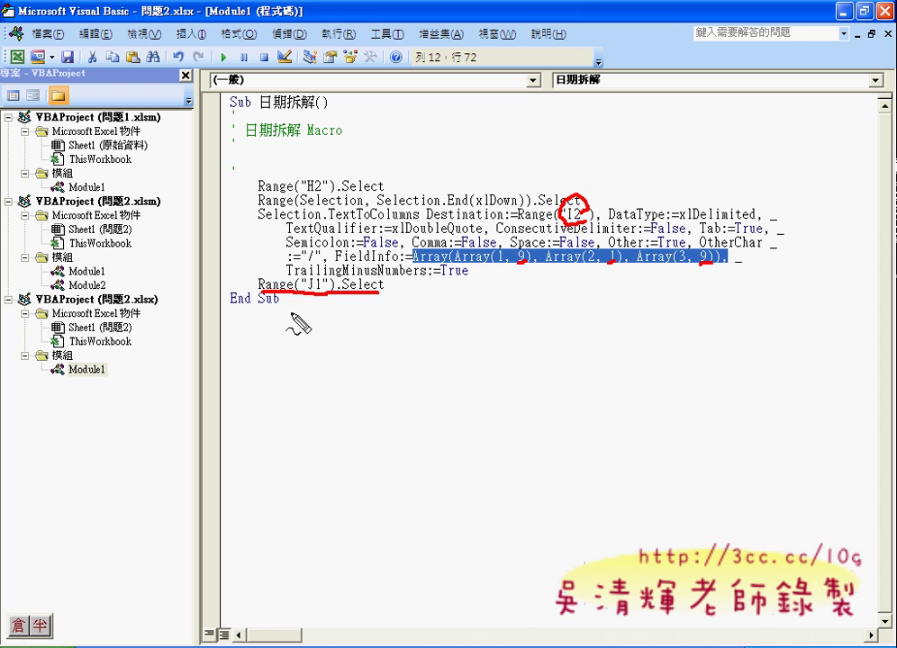
key(Escape)
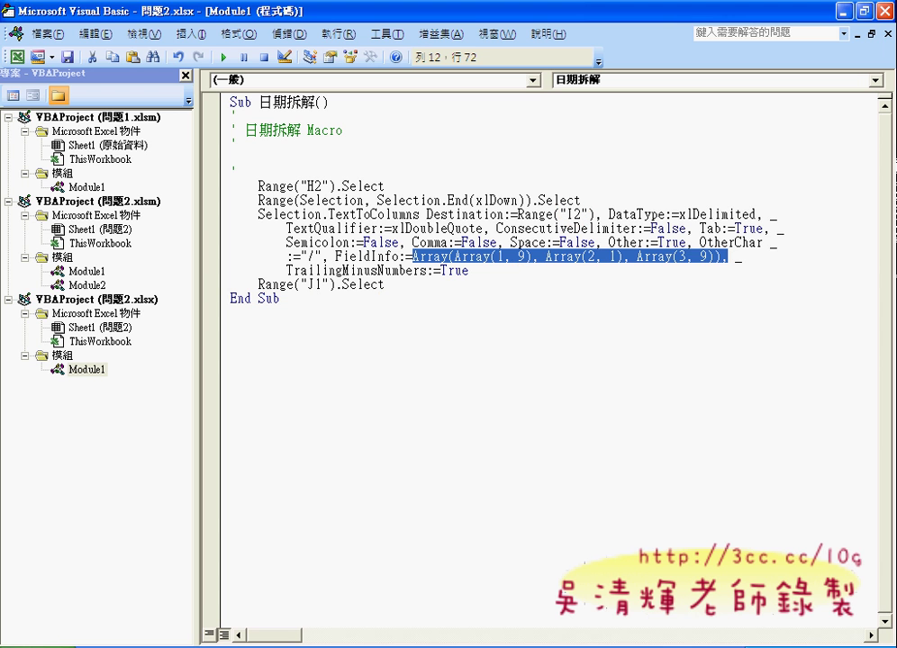
click(630, 646)
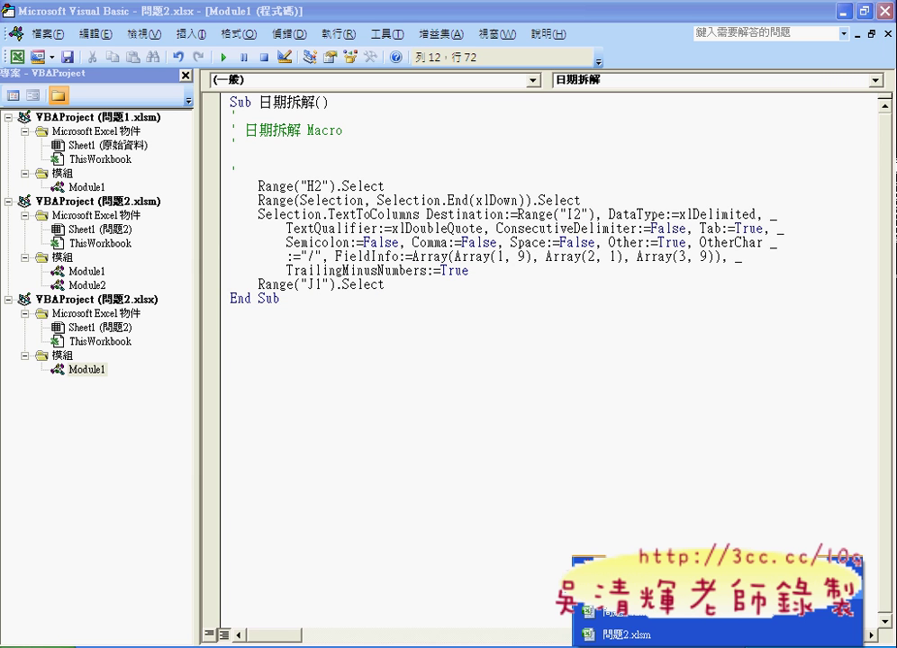
Step: Switch to the 問題2.xlsm workbook from the taskbar and select cell M12
click(631, 636)
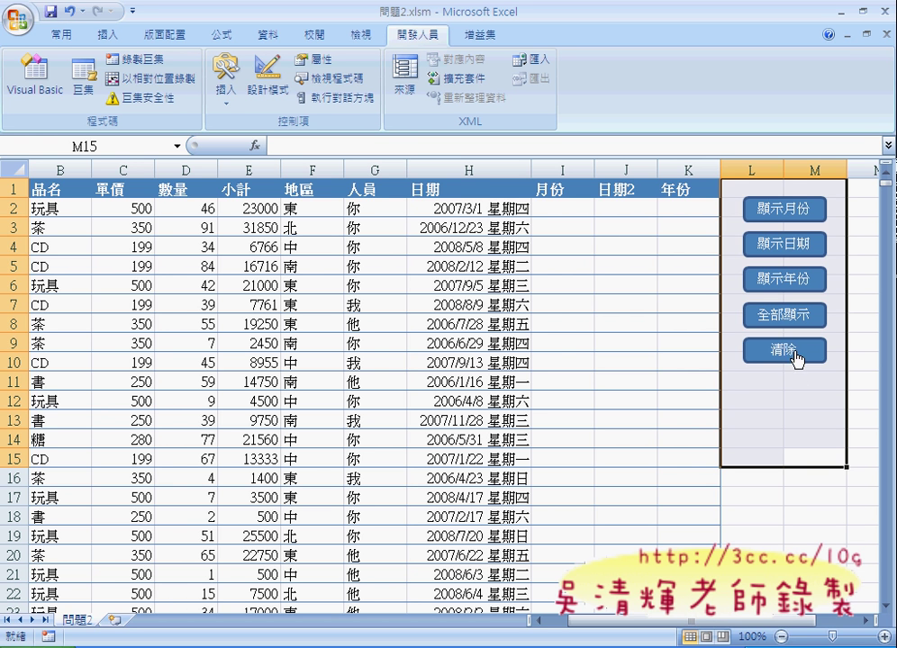
click(799, 397)
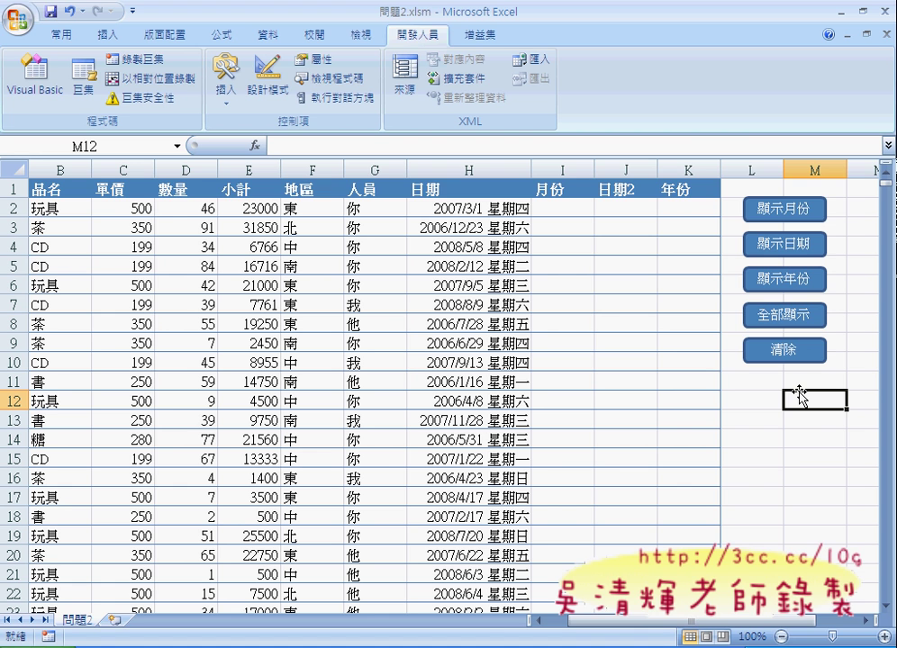